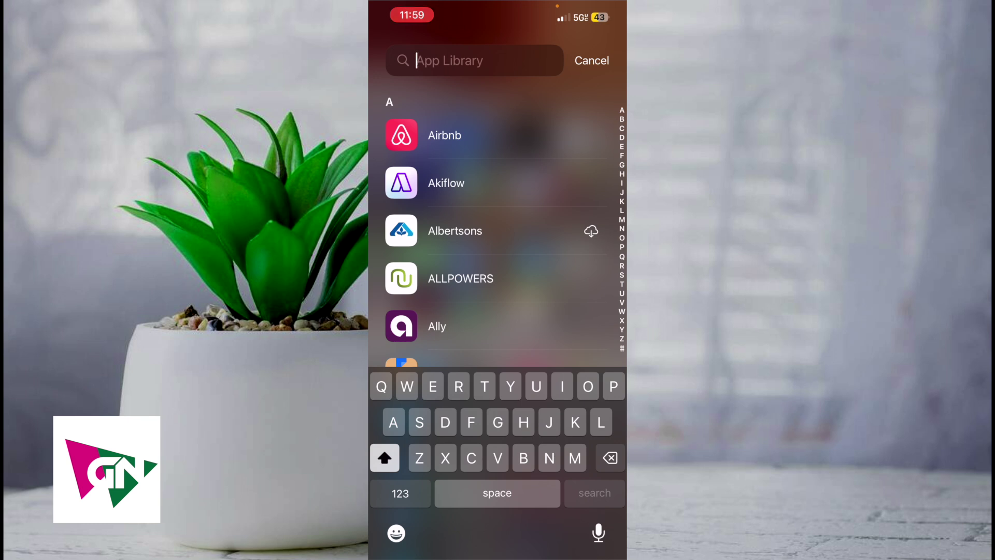
type("Gob")
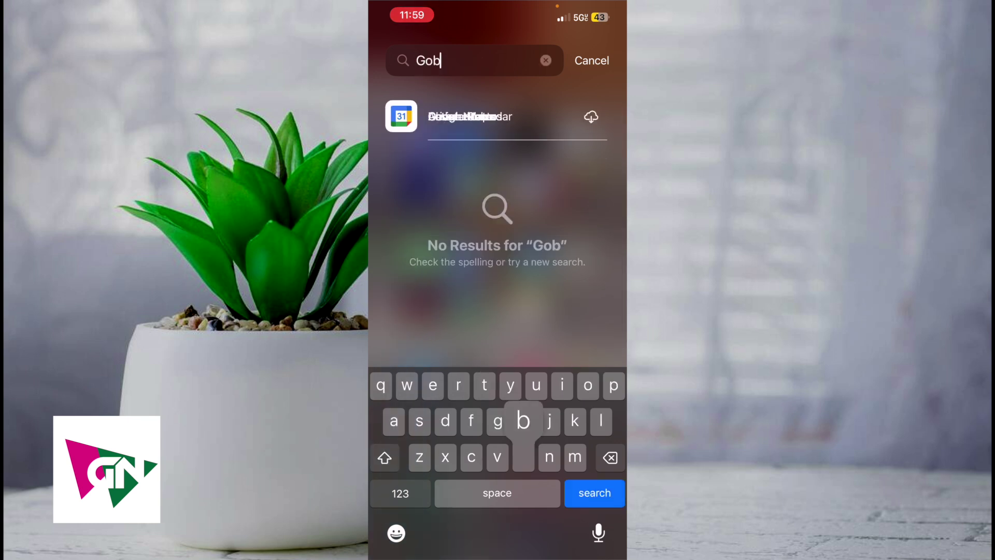
type("e")
- Fix the misspelled 'Govee' App Library search and launch Govee Home
key("BackSpace")
key("BackSpace")
type("v")
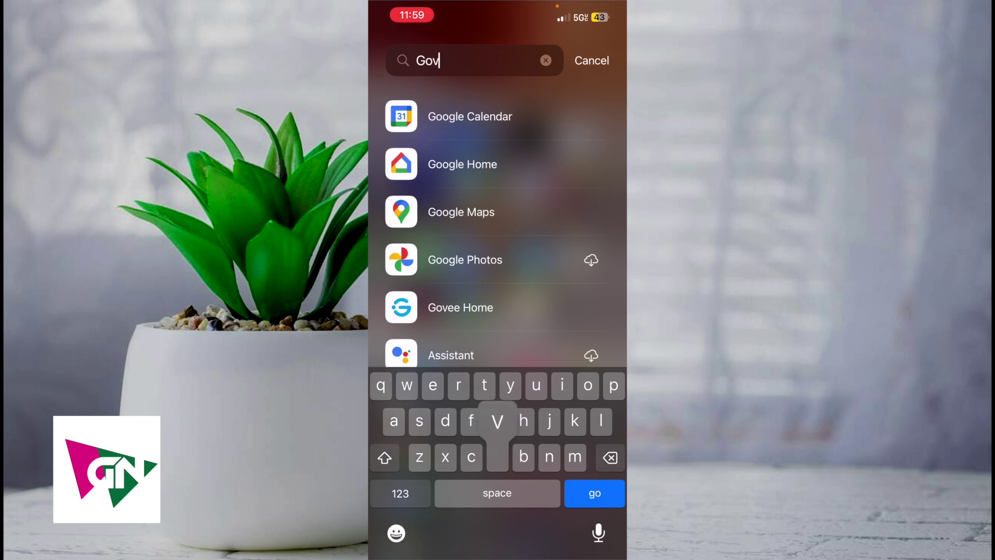
type("e")
left_click(462, 115)
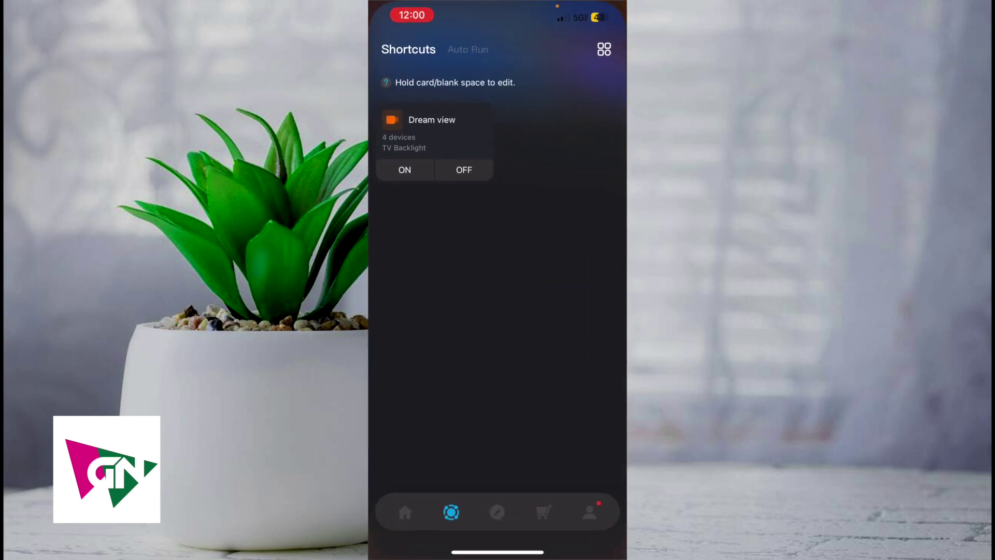
left_click(405, 512)
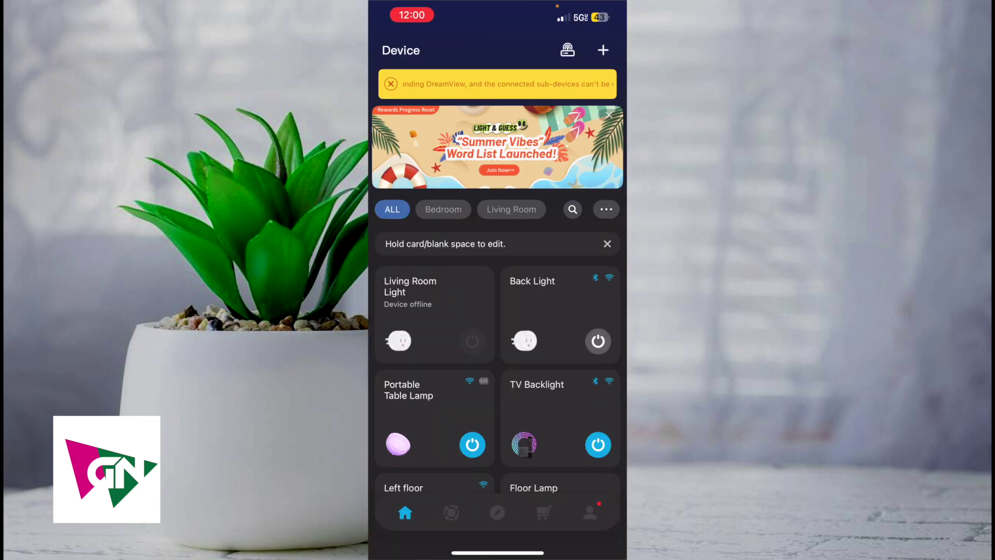
left_click(451, 512)
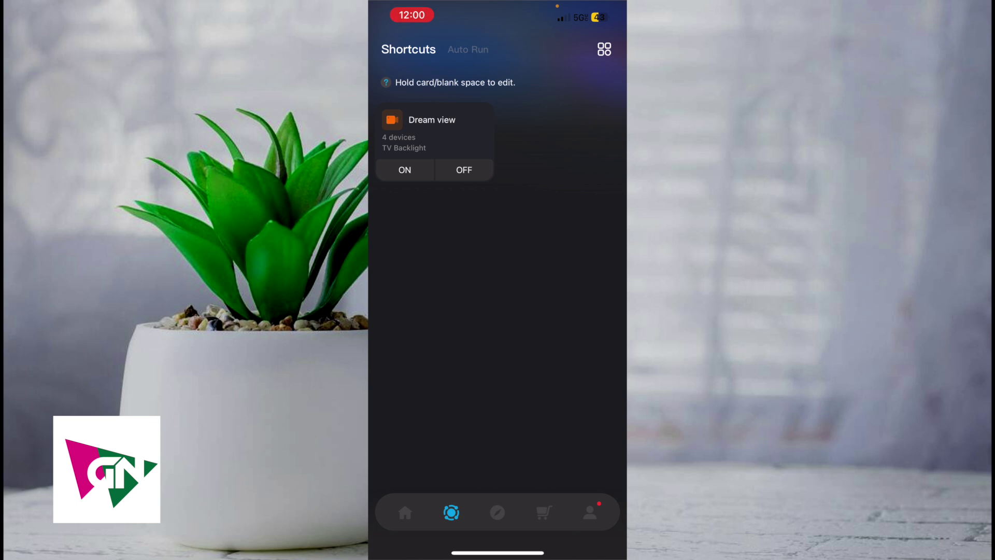
left_click(604, 49)
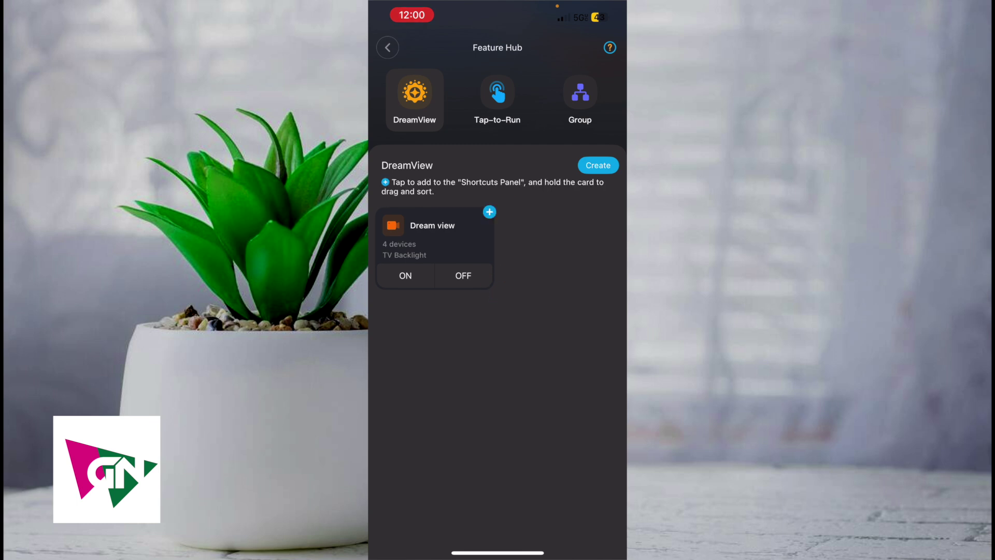
- Add the Dream view card from Feature Hub and go back to Shortcuts
left_click(434, 234)
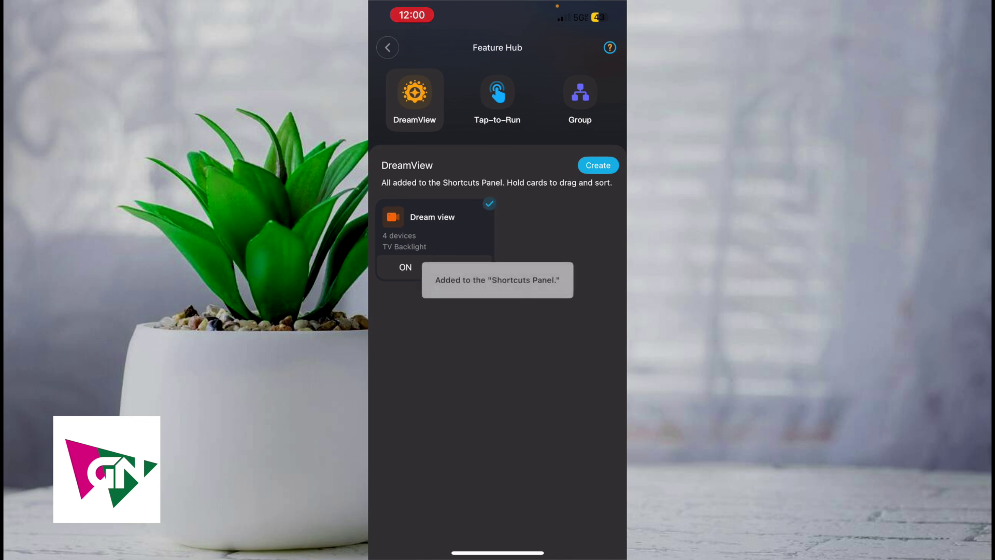
left_click(388, 48)
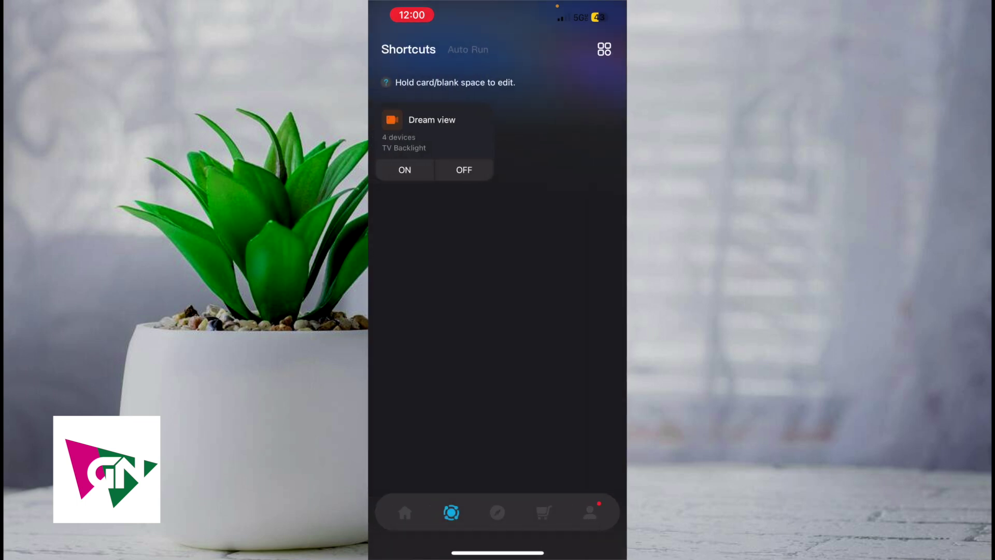